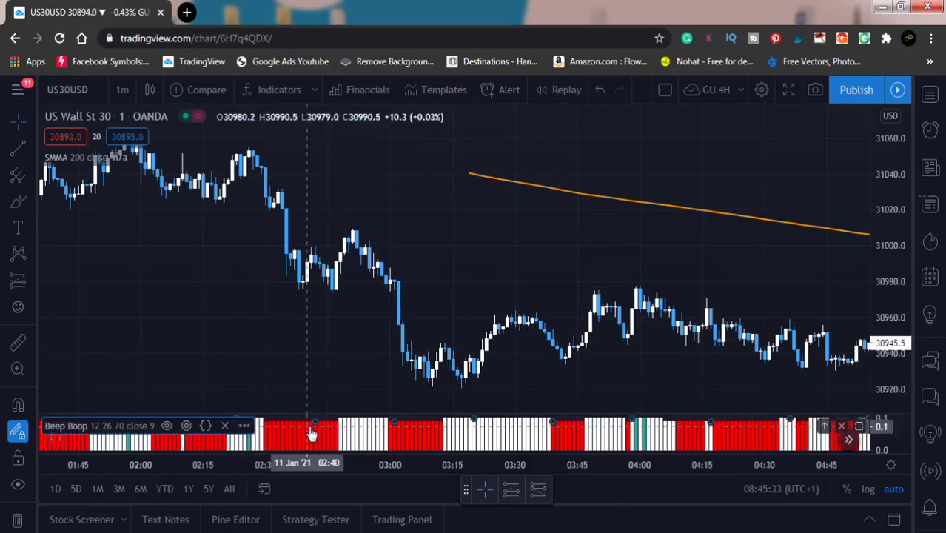
Change the Beep Boop Fast Length from 12 to 5 so its inputs read 5 26 70 close 9
{"action": "left_click", "coordinate": [185, 426]}
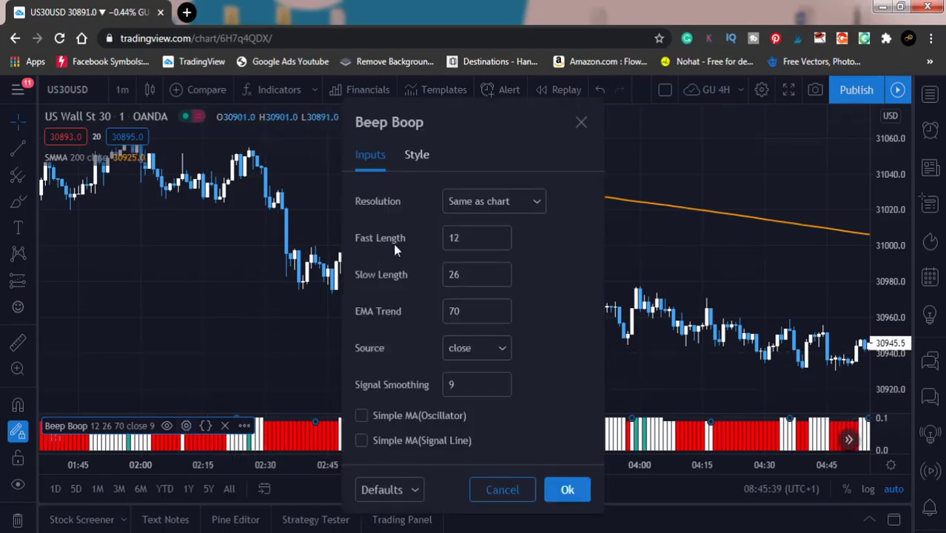
{"action": "double_click", "coordinate": [458, 236]}
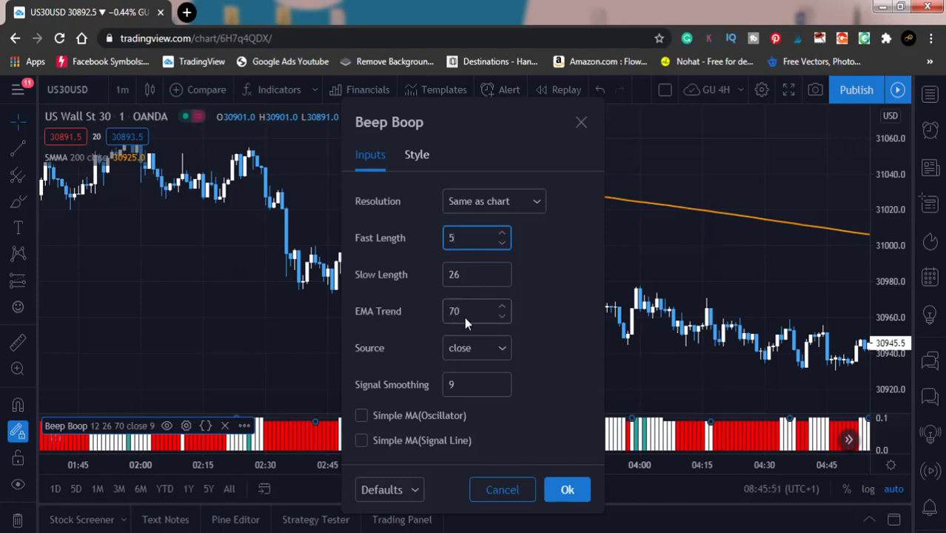
{"action": "left_click", "coordinate": [568, 490]}
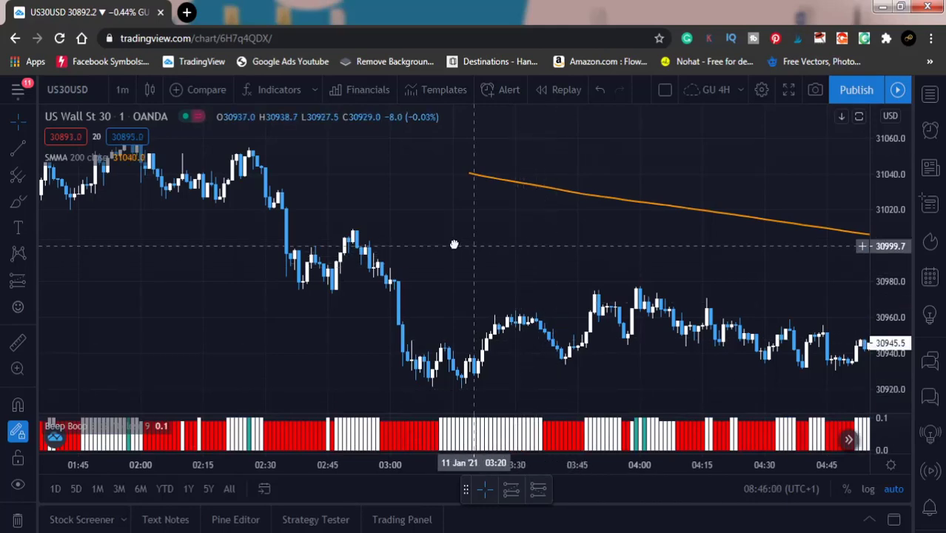
Shift the chart toward later candles and ready the Short Position drawing tool
{"action": "left_click_drag", "start_coordinate": [453, 244], "coordinate": [422, 234]}
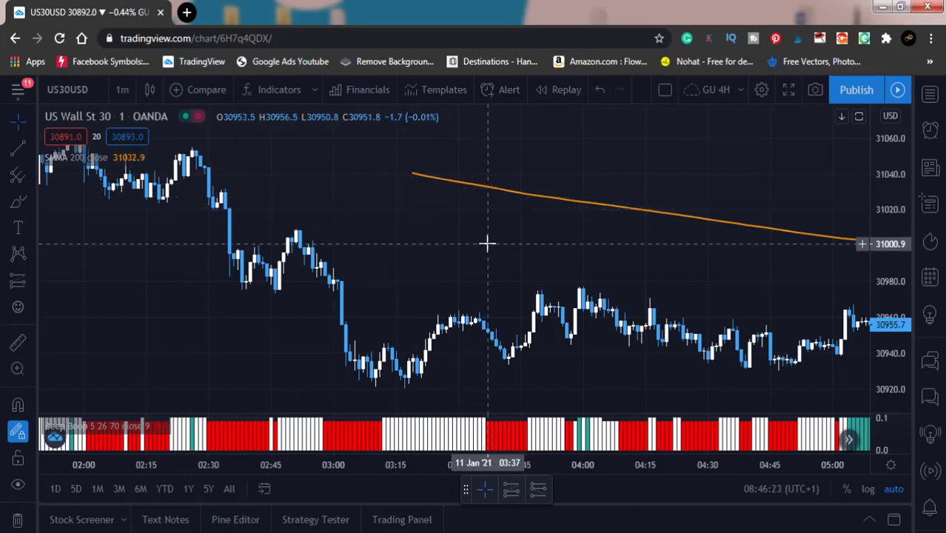
{"action": "mouse_move", "coordinate": [487, 428]}
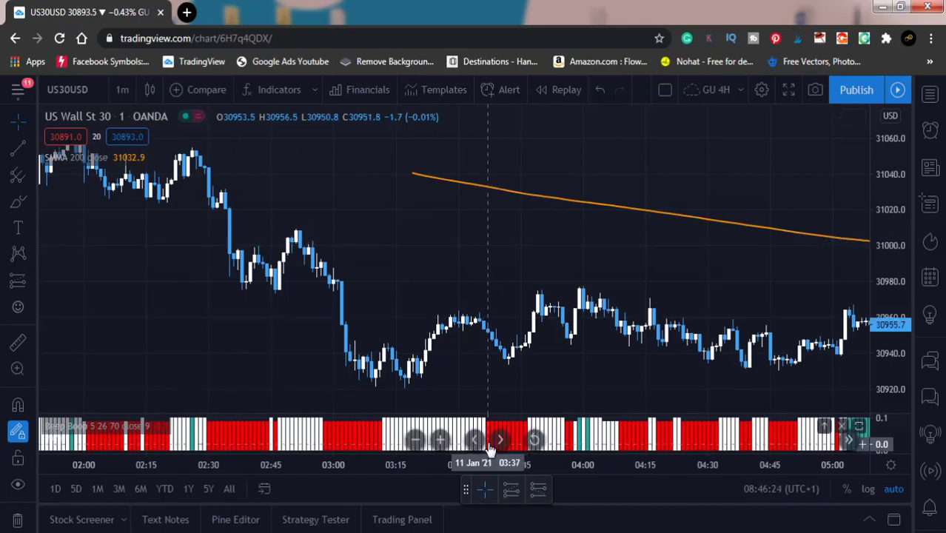
{"action": "left_click", "coordinate": [537, 501]}
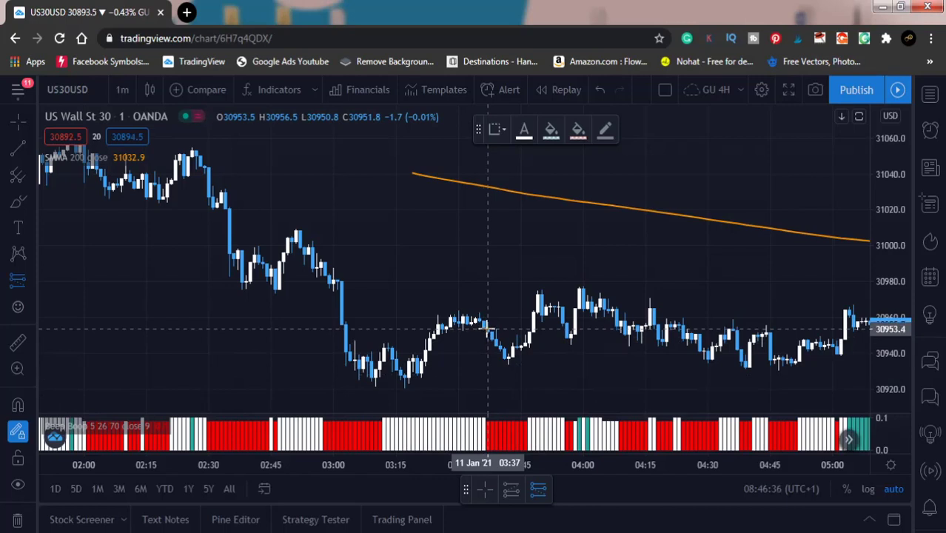
Place a short position at the 03:37 candle with stop 28.2, target 42.2 and ratio 1.5
{"action": "left_click", "coordinate": [487, 329]}
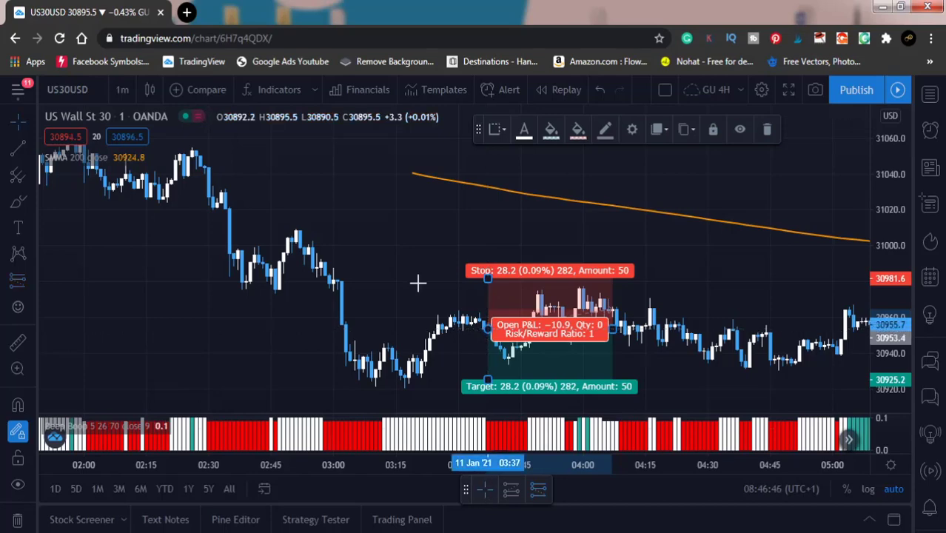
{"action": "left_click", "coordinate": [420, 241]}
{"action": "left_click_drag", "start_coordinate": [420, 241], "coordinate": [314, 195]}
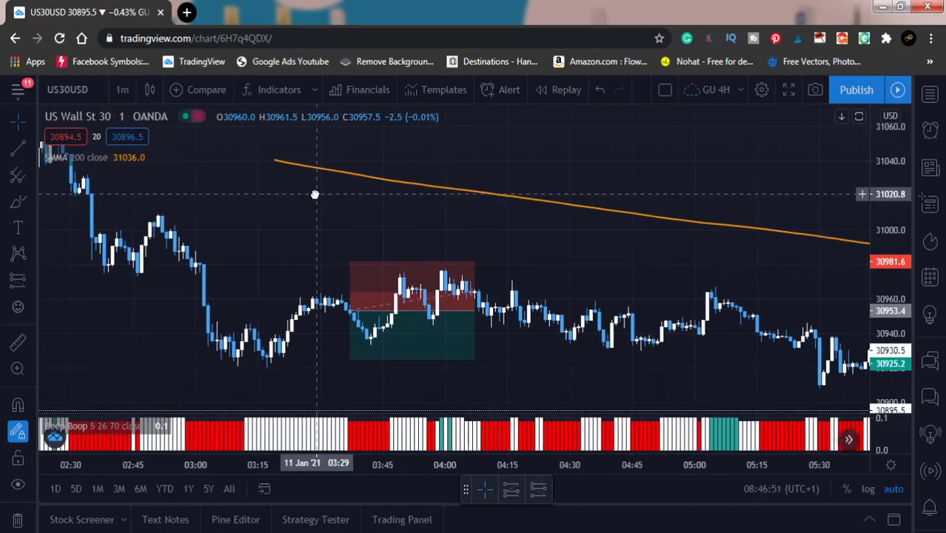
{"action": "left_click", "coordinate": [354, 352]}
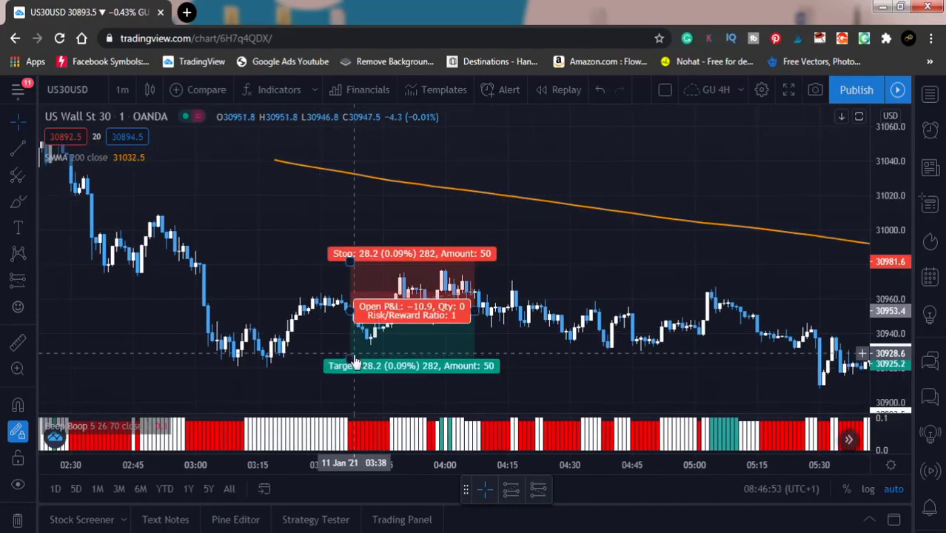
{"action": "left_click_drag", "start_coordinate": [351, 359], "coordinate": [350, 384]}
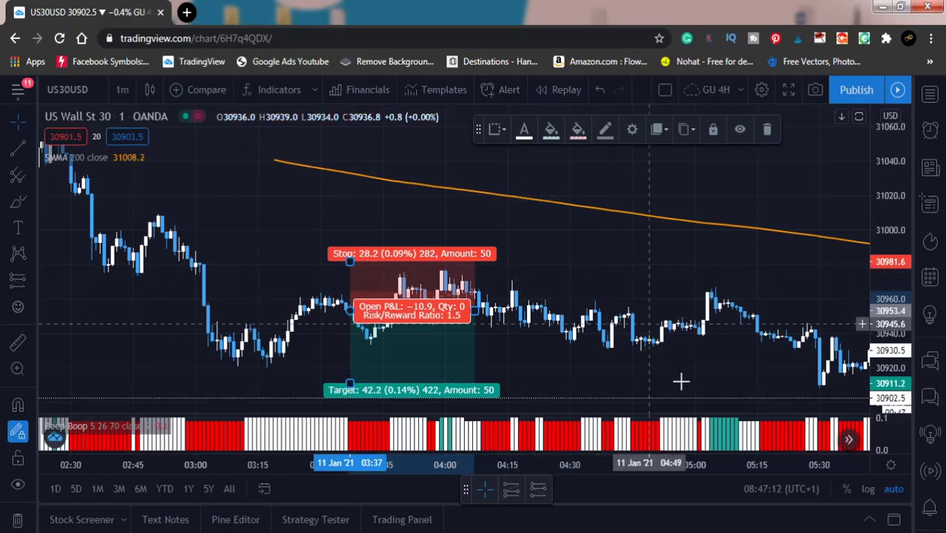
Stretch the first short-position box right to about 05:30, where its 42.2 target is hit
{"action": "left_click", "coordinate": [601, 259]}
{"action": "left_click_drag", "start_coordinate": [600, 258], "coordinate": [412, 203]}
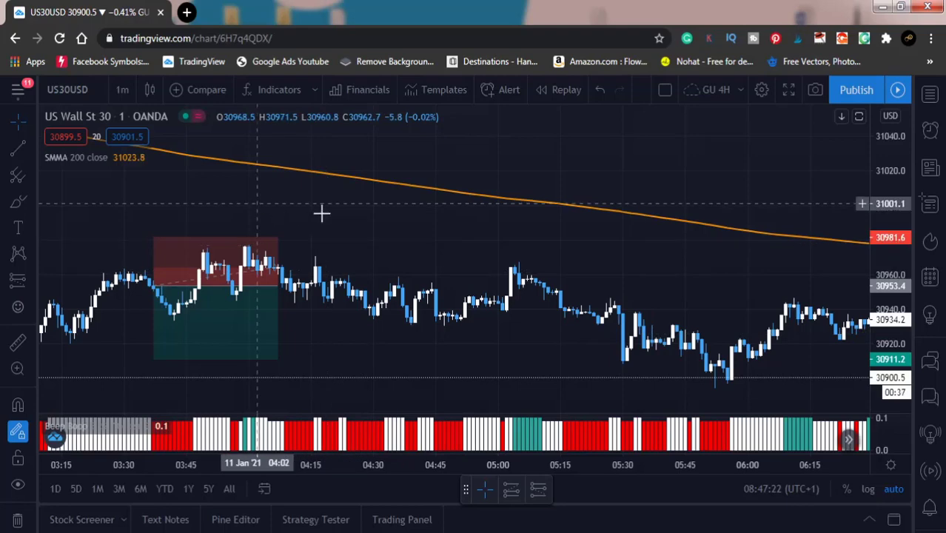
{"action": "left_click_drag", "start_coordinate": [298, 210], "coordinate": [452, 218]}
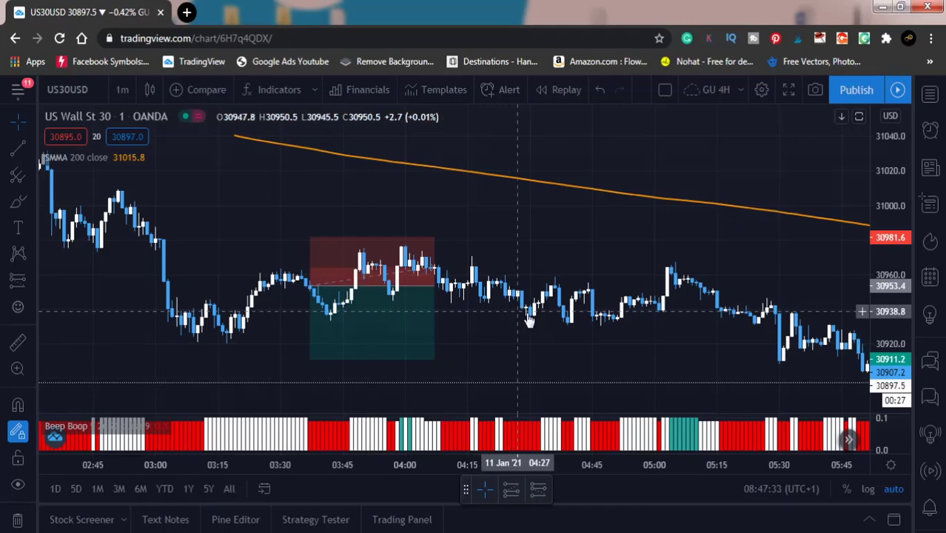
{"action": "mouse_move", "coordinate": [434, 291]}
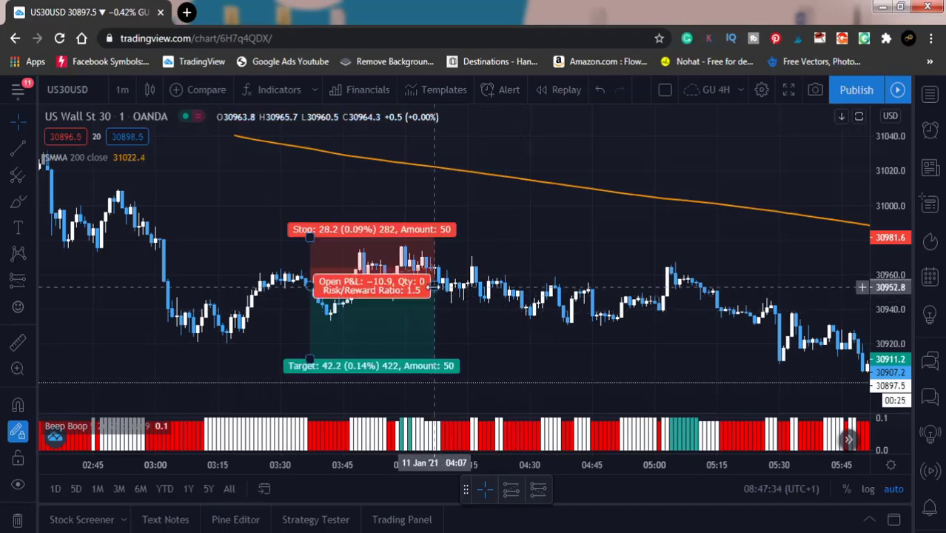
{"action": "left_click_drag", "start_coordinate": [433, 291], "coordinate": [542, 267]}
{"action": "left_click_drag", "start_coordinate": [637, 264], "coordinate": [778, 267]}
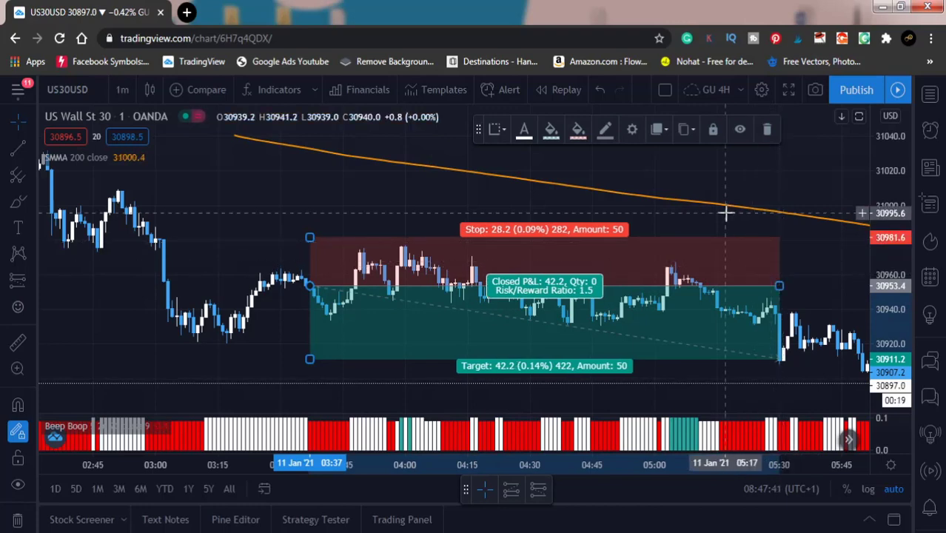
{"action": "left_click_drag", "start_coordinate": [709, 219], "coordinate": [376, 209]}
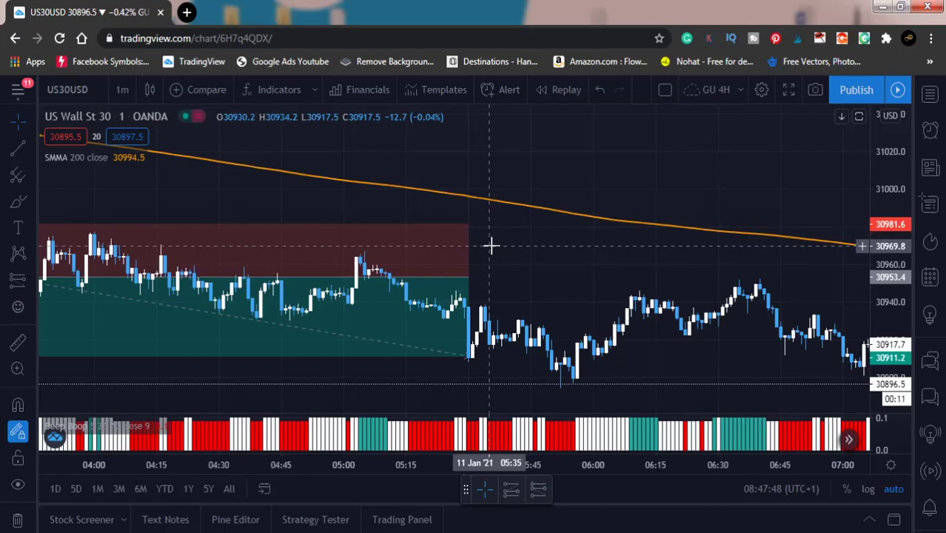
Add a short at 05:35 with stop 16.5, target 25.0, ratio 1.52, ending at the target hit
{"action": "left_click", "coordinate": [538, 492]}
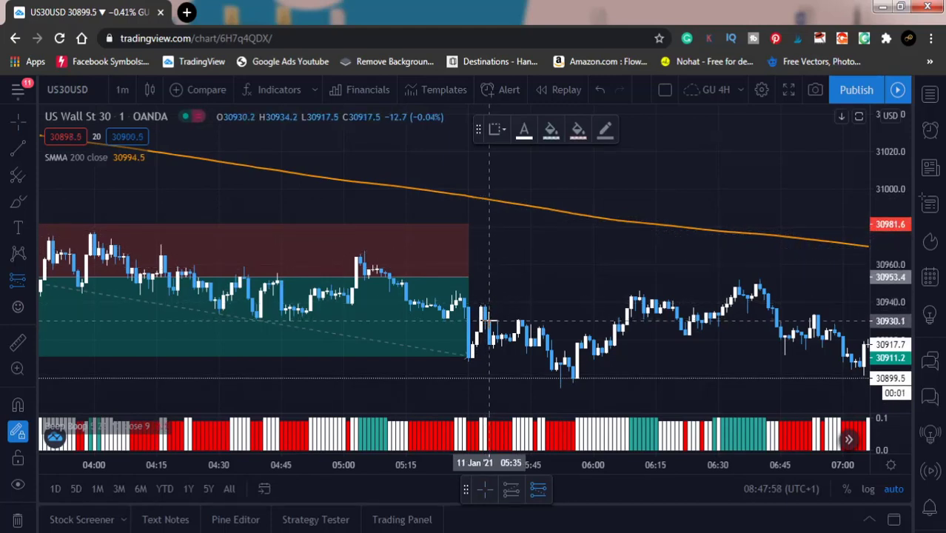
{"action": "left_click", "coordinate": [488, 321]}
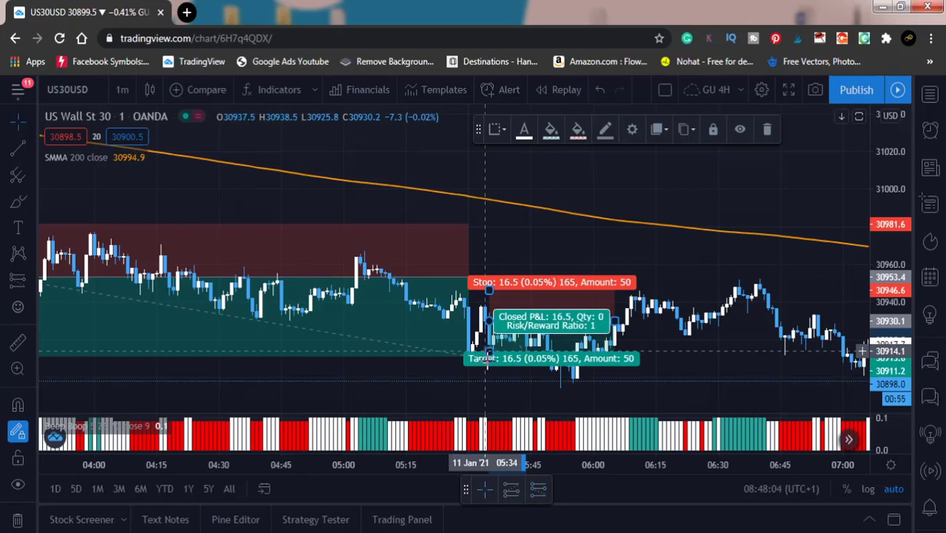
{"action": "mouse_move", "coordinate": [486, 360]}
{"action": "left_mouse_down"}
{"action": "mouse_move", "coordinate": [486, 378]}
{"action": "mouse_move", "coordinate": [486, 365]}
{"action": "left_mouse_up"}
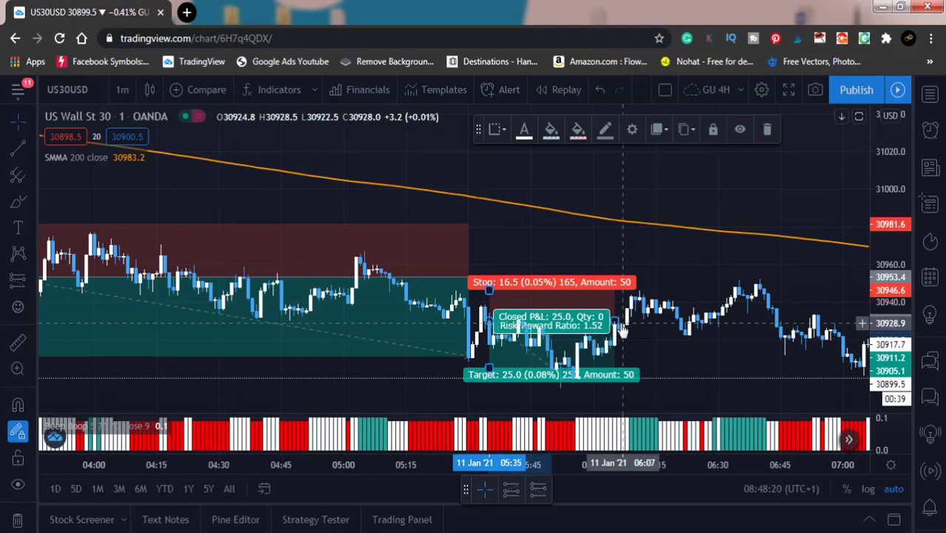
{"action": "left_click_drag", "start_coordinate": [621, 330], "coordinate": [552, 327]}
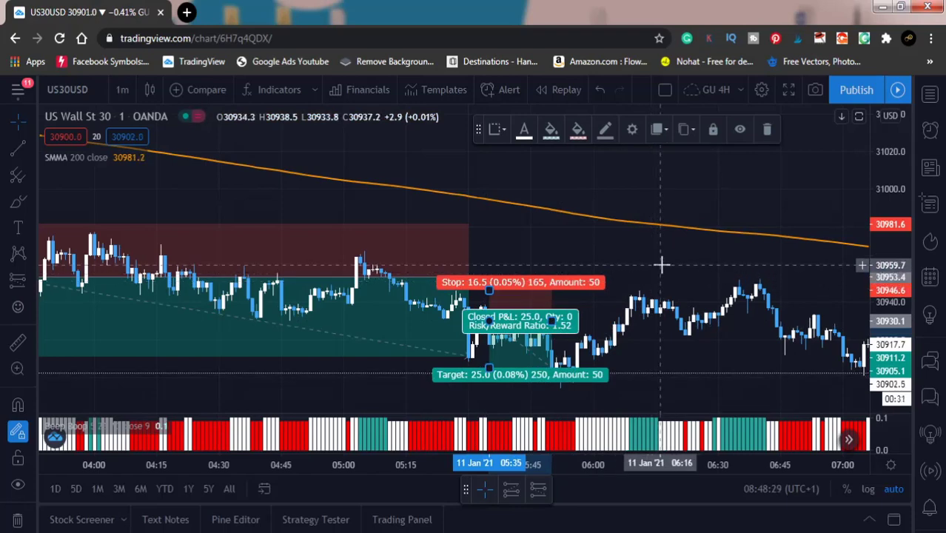
{"action": "left_click_drag", "start_coordinate": [622, 249], "coordinate": [426, 228]}
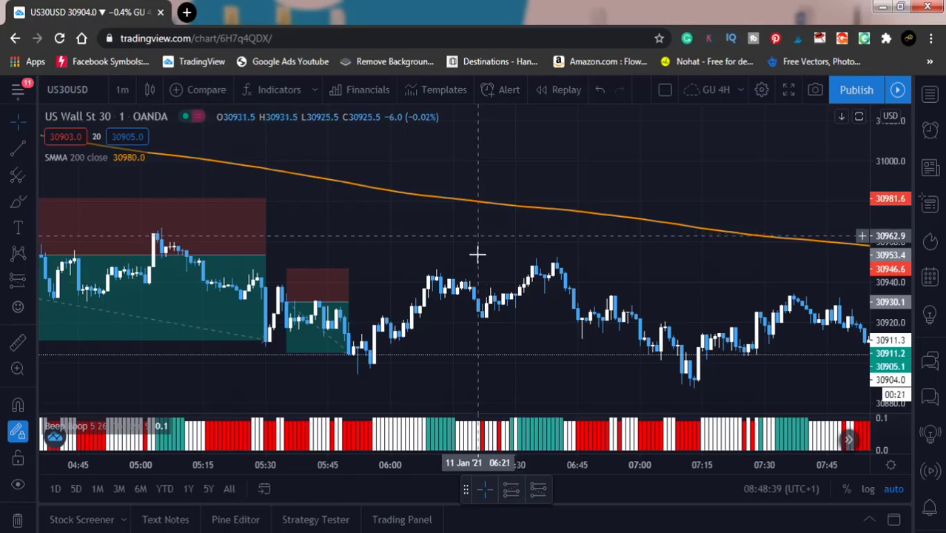
Place a short position near 06:22 with a lowered target, ending where the trade closes
{"action": "left_click", "coordinate": [481, 311]}
{"action": "left_click_drag", "start_coordinate": [480, 344], "coordinate": [480, 359]}
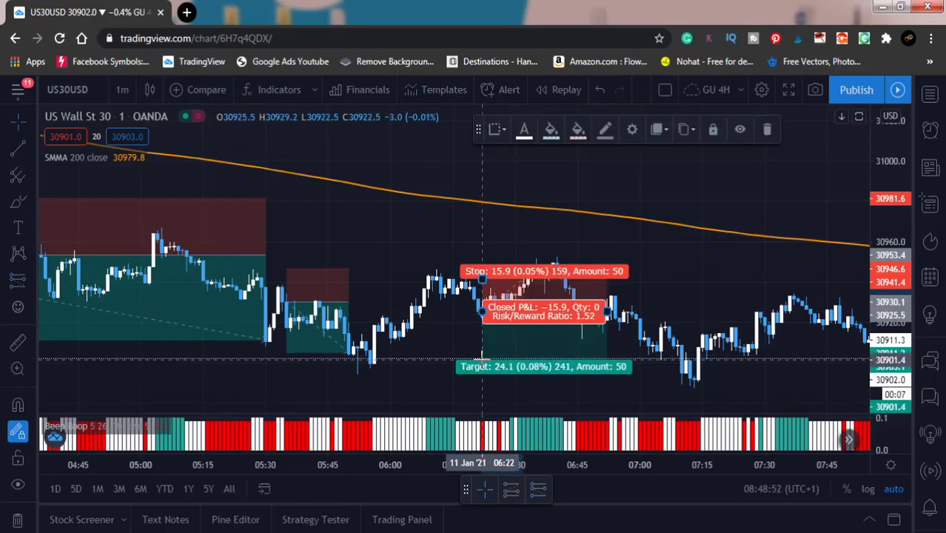
{"action": "left_click_drag", "start_coordinate": [606, 304], "coordinate": [523, 303]}
{"action": "left_click", "coordinate": [578, 311]}
Add more short positions near 06:43 and at later signals, adjusting the latest target
{"action": "left_click", "coordinate": [578, 311]}
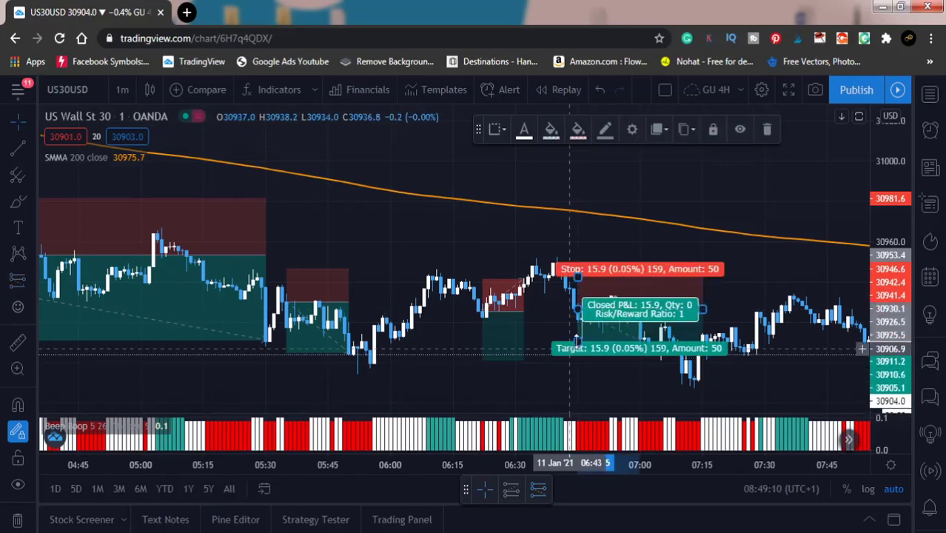
{"action": "mouse_move", "coordinate": [677, 355]}
{"action": "left_mouse_down"}
{"action": "mouse_move", "coordinate": [540, 377]}
{"action": "mouse_move", "coordinate": [543, 388]}
{"action": "left_mouse_up"}
{"action": "left_click", "coordinate": [543, 311]}
{"action": "left_click_drag", "start_coordinate": [710, 348], "coordinate": [536, 348]}
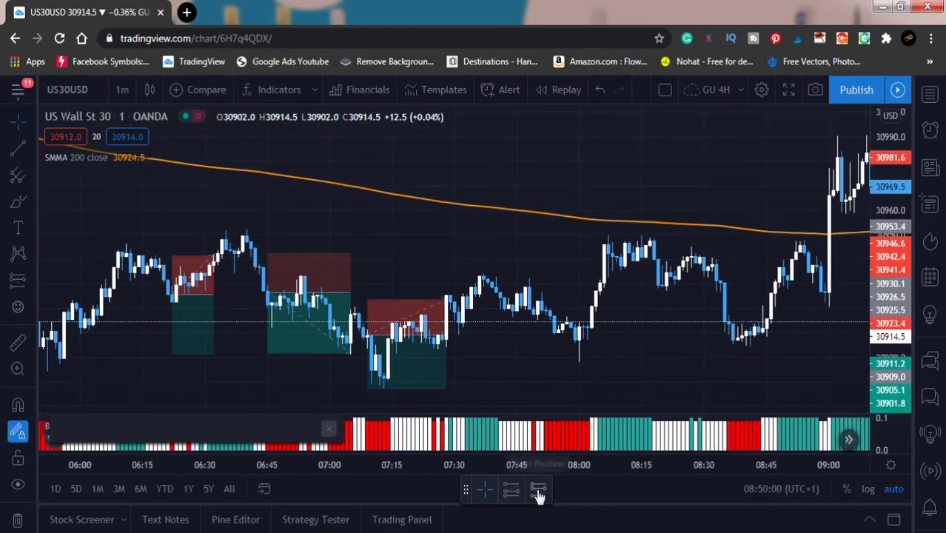
{"action": "left_click", "coordinate": [533, 305]}
{"action": "left_click_drag", "start_coordinate": [607, 305], "coordinate": [460, 323]}
Place further position boxes around 09:00, then bring up Symbol Search with 'S'
{"action": "left_click", "coordinate": [580, 315]}
{"action": "left_click_drag", "start_coordinate": [679, 376], "coordinate": [549, 376]}
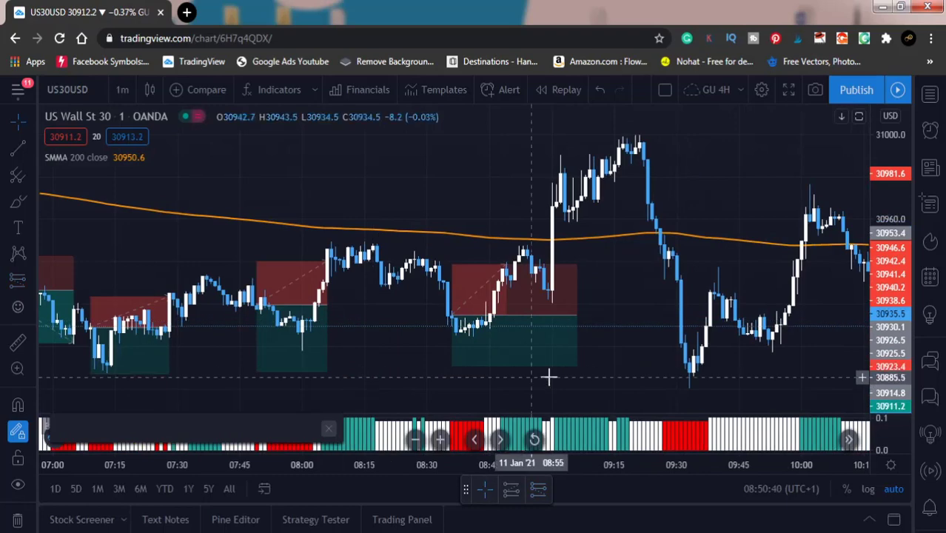
{"action": "left_click", "coordinate": [557, 202]}
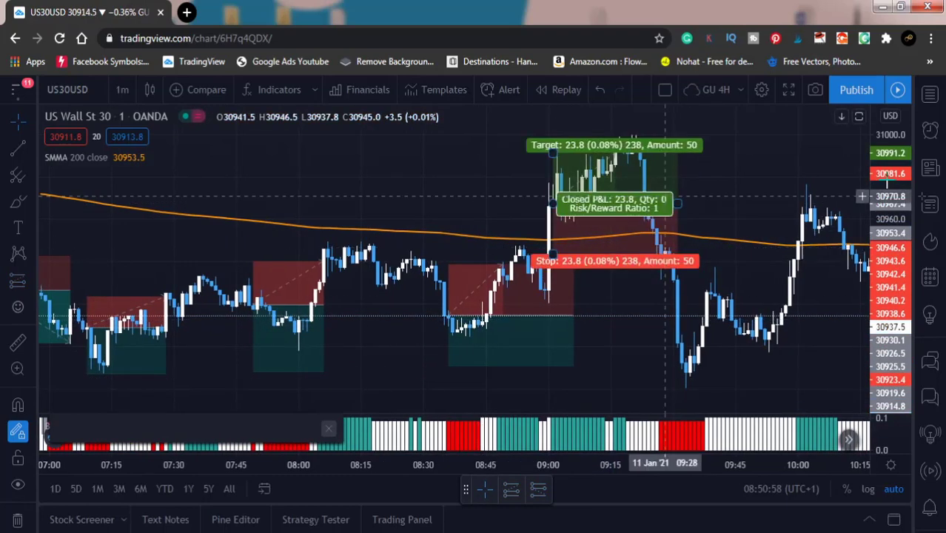
{"action": "type", "text": "S"}
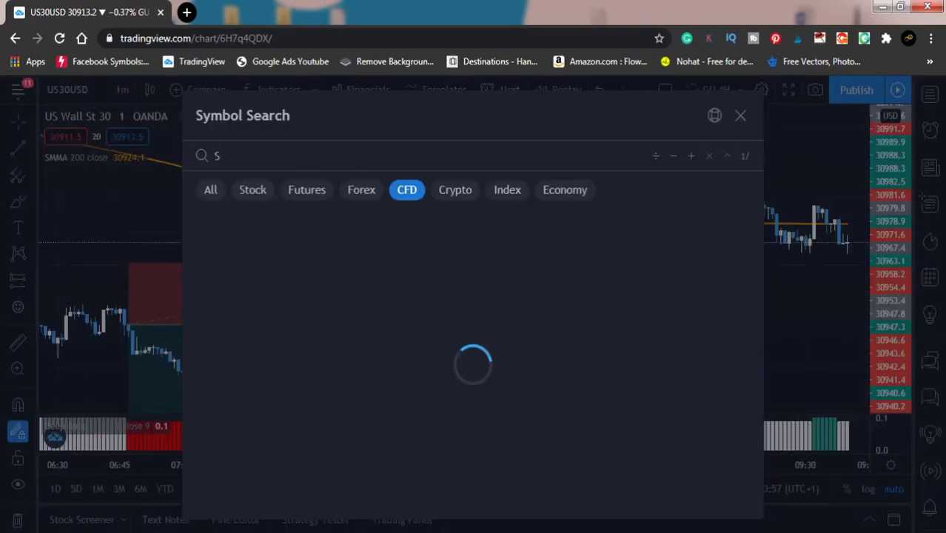
Dismiss the Symbol Search window to return to the chart
{"action": "left_click", "coordinate": [740, 117]}
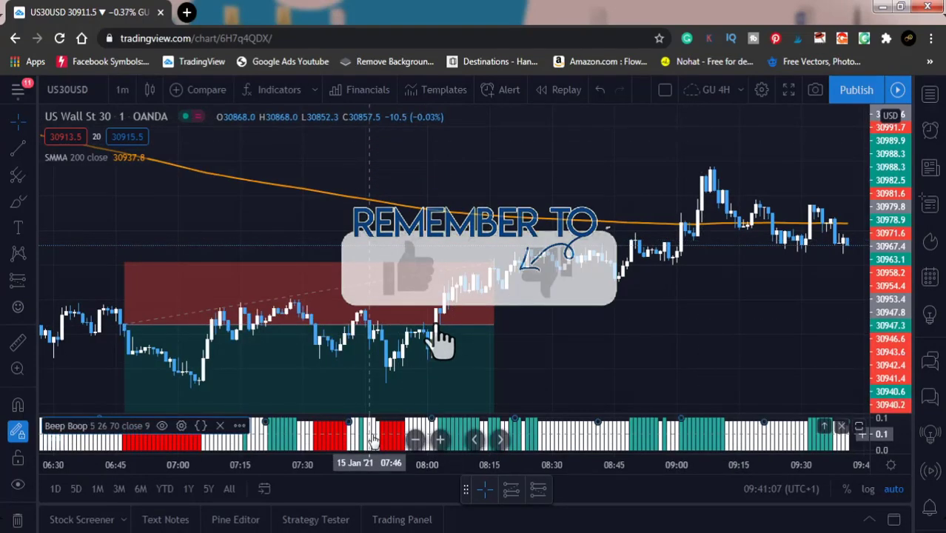
Reset the Beep Boop indicator to its default inputs, 12 26 50 close 9
{"action": "left_click", "coordinate": [181, 426]}
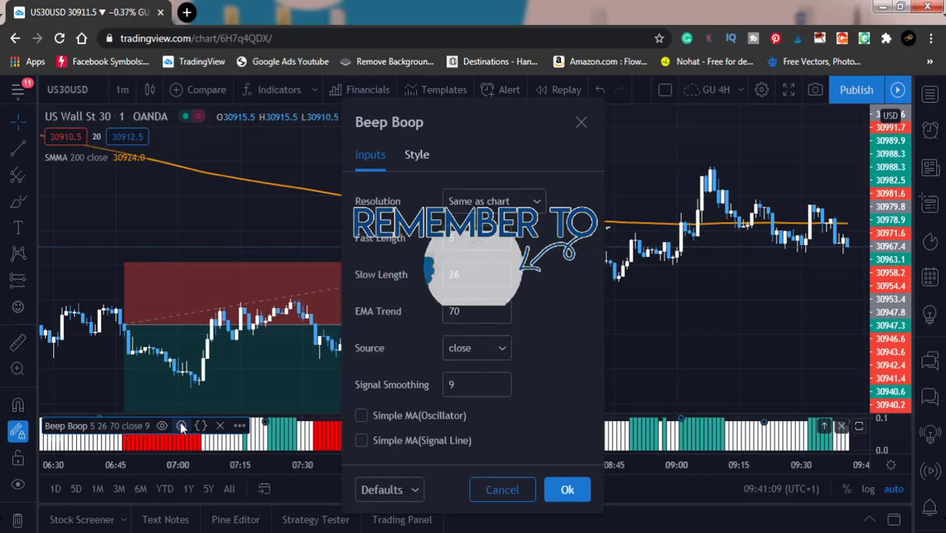
{"action": "left_click", "coordinate": [378, 491]}
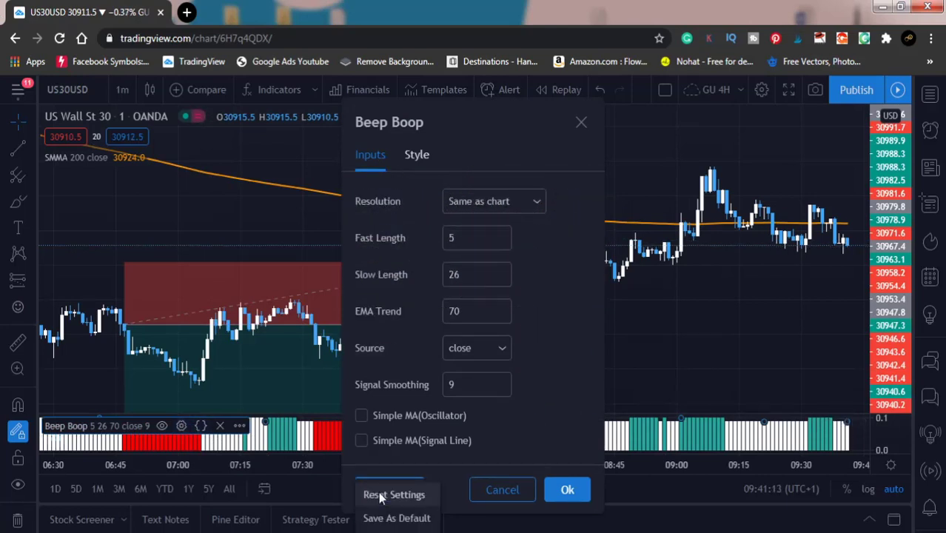
{"action": "left_click", "coordinate": [378, 495]}
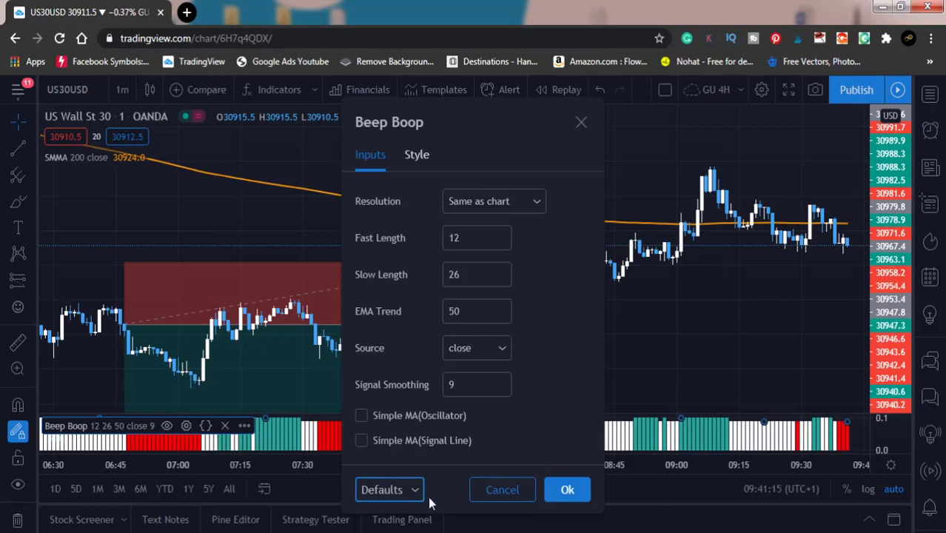
{"action": "left_click", "coordinate": [564, 490]}
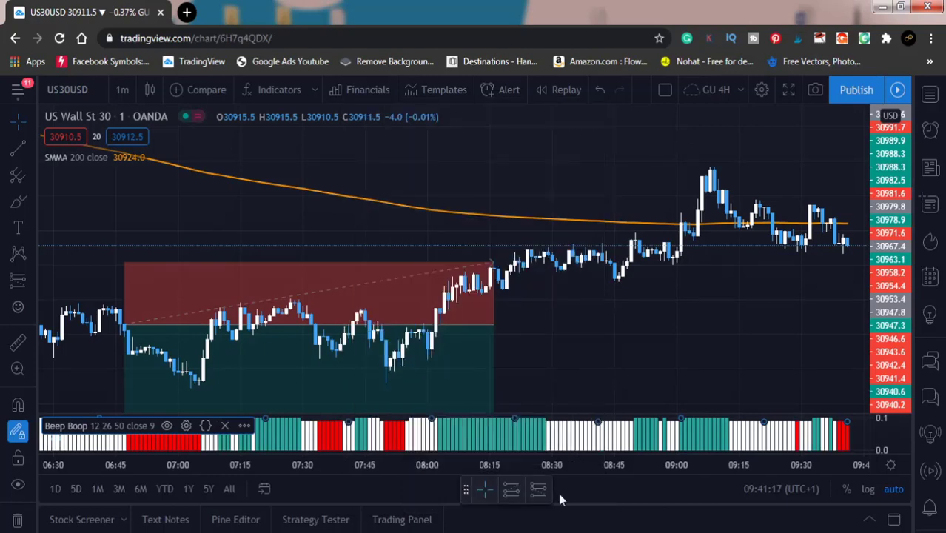